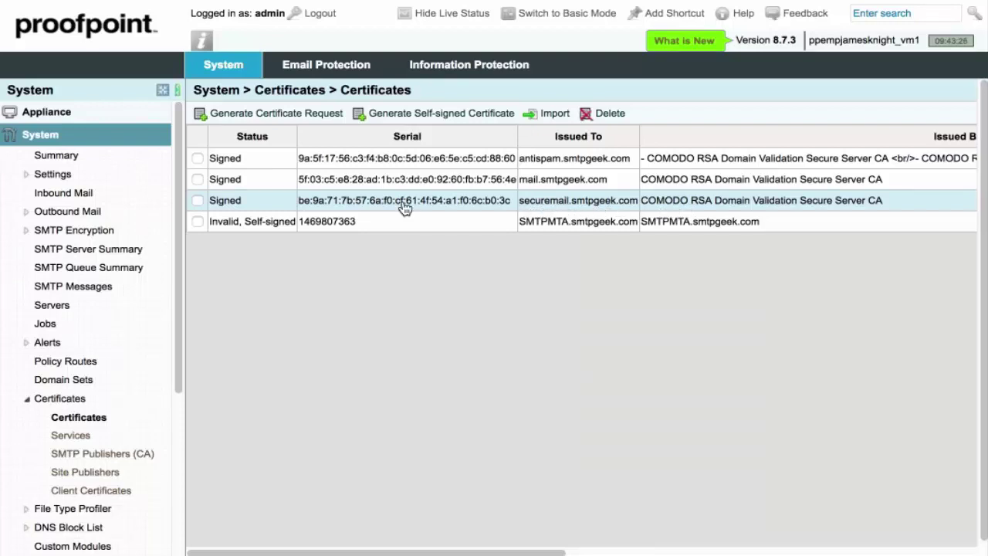
# Step: Start a certificate request with the server hostname securemail.smtpgeek.com and close it without submitting
pyautogui.click(286, 120)
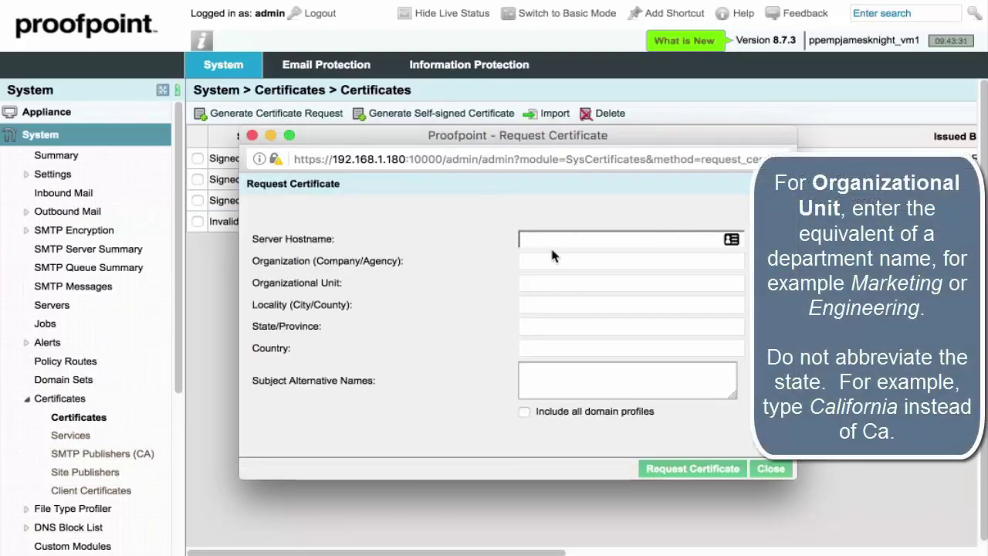
pyautogui.click(539, 238)
pyautogui.write('securemail.sm')
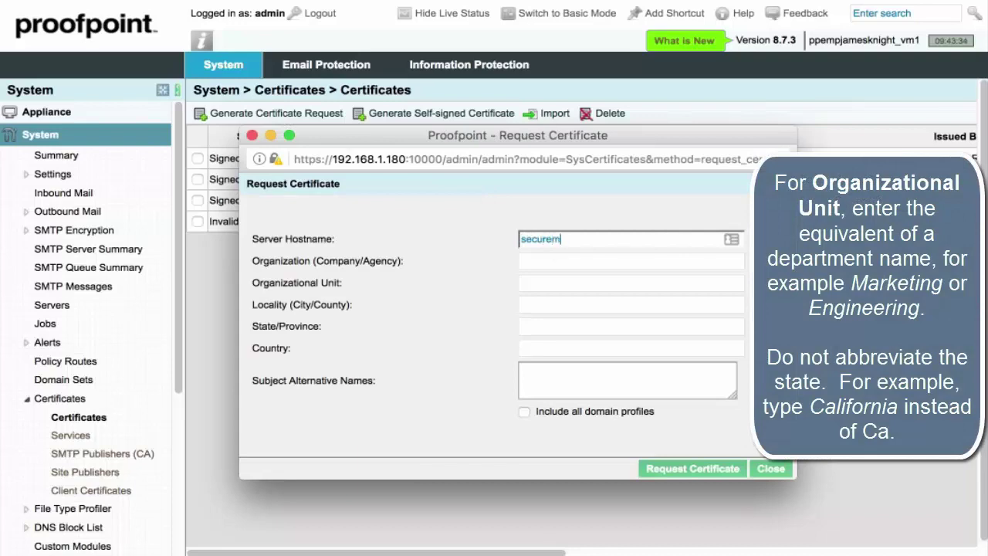
pyautogui.write('tpgeek.com')
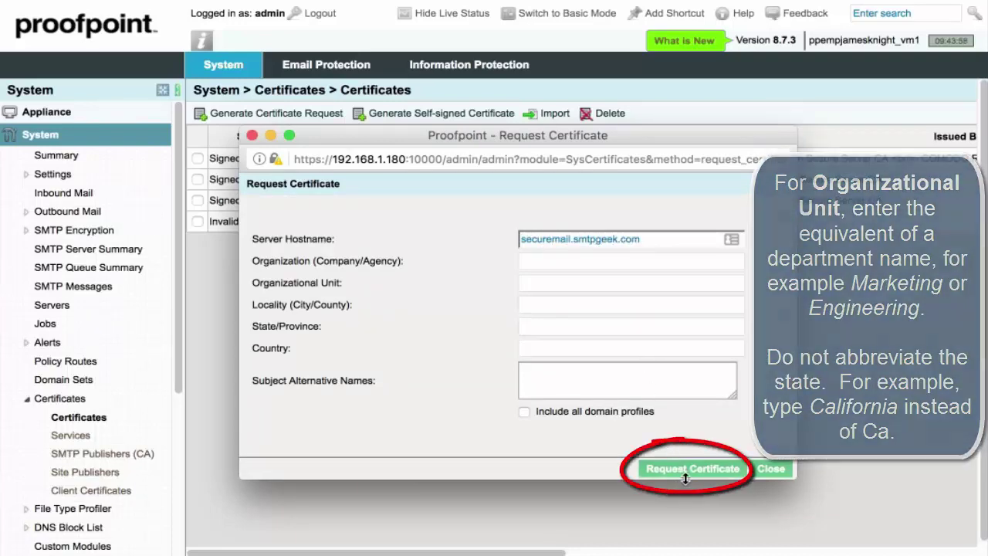
pyautogui.click(771, 469)
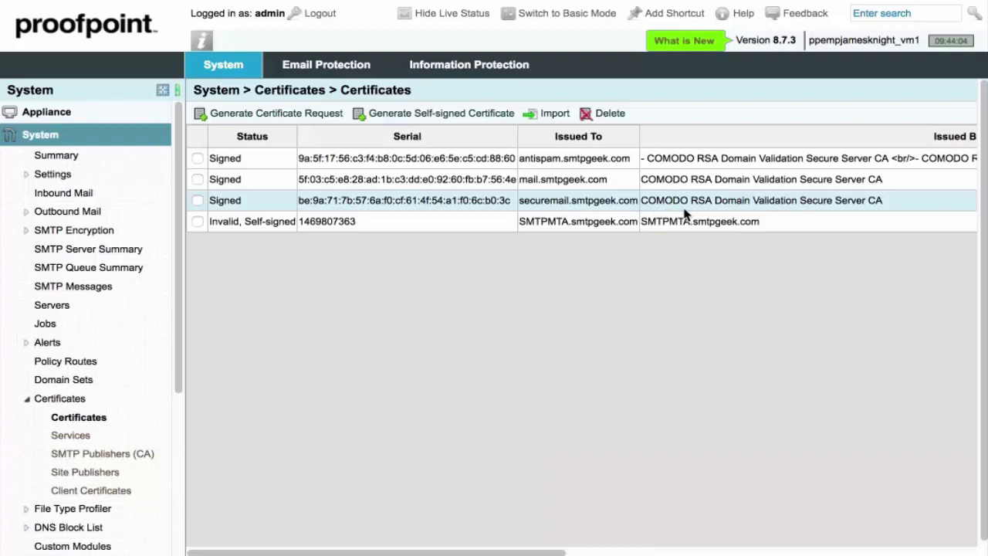
# Step: Examine the certificate import options for file, format and password, and close them without importing
pyautogui.click(548, 115)
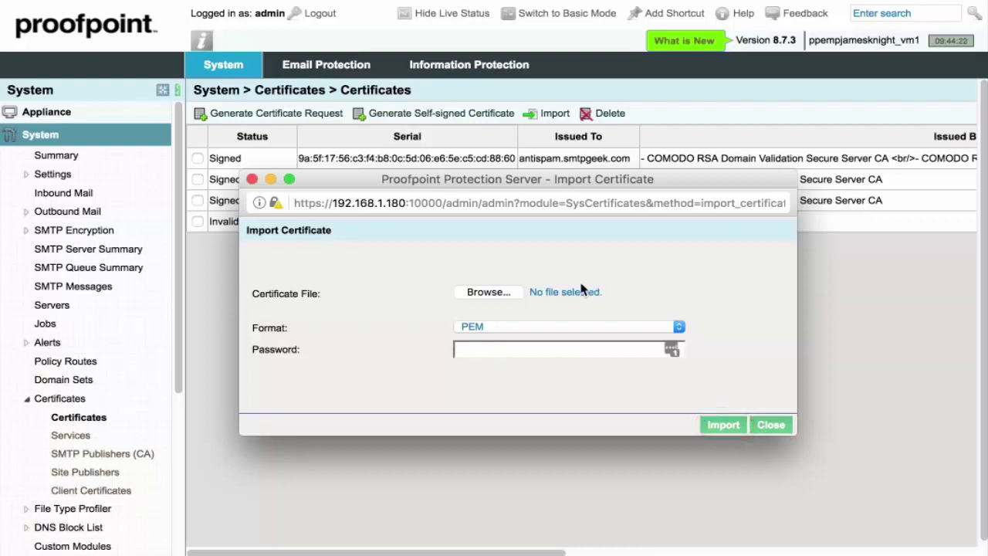
pyautogui.click(774, 424)
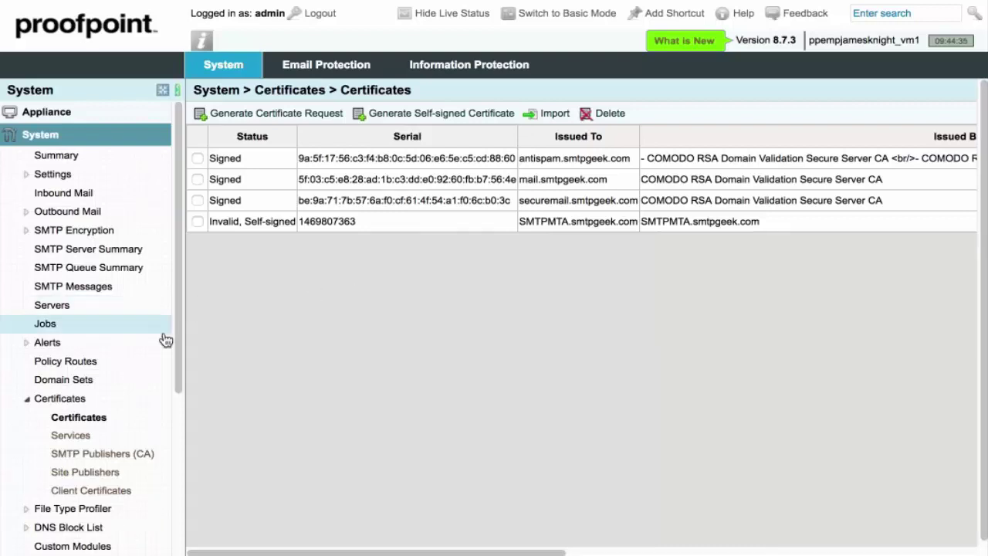
# Step: For server SMTPMTA1, assign the securemail.smtpgeek.com certificate to the End User Web Application / Secure Reader service and save the changes
pyautogui.click(85, 435)
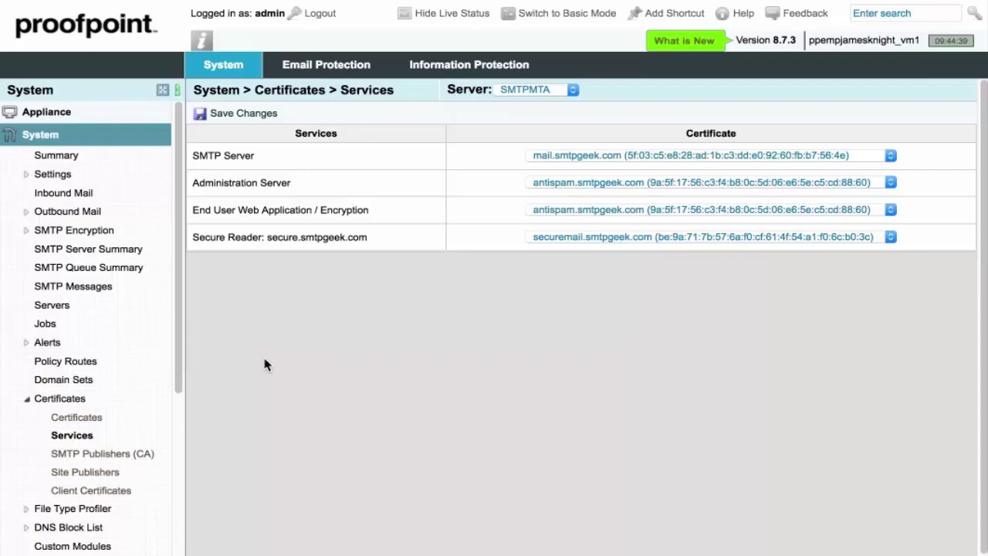
pyautogui.click(539, 93)
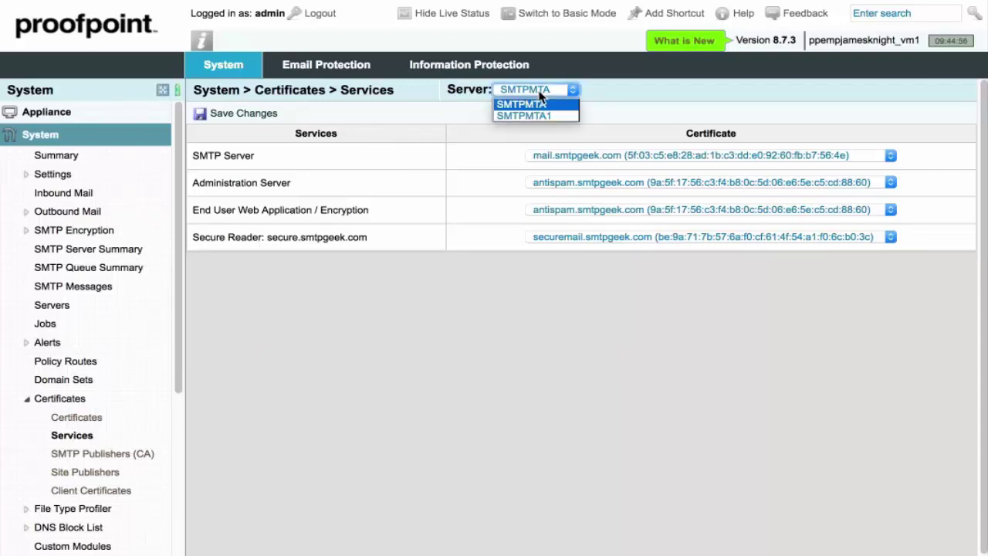
pyautogui.click(528, 115)
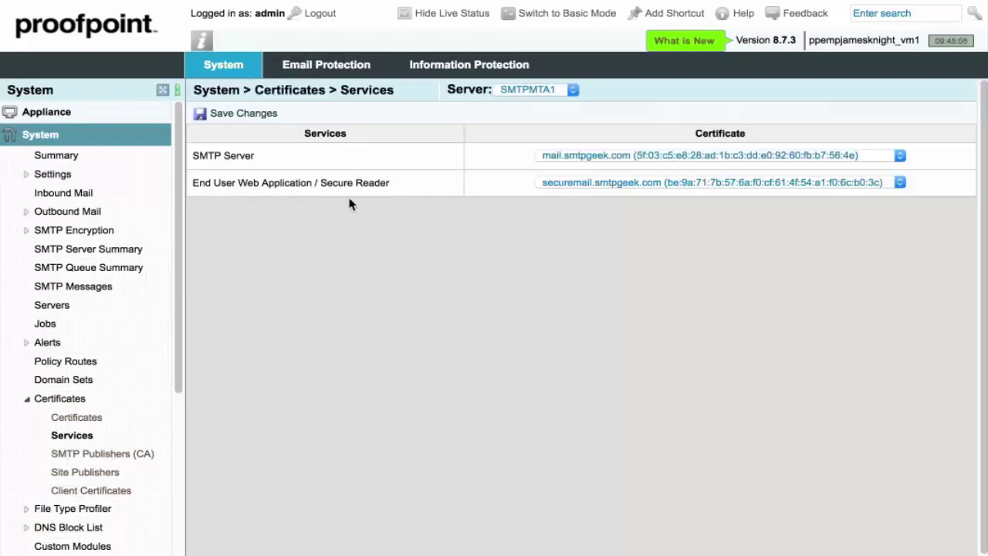
pyautogui.moveTo(389, 185); pyautogui.dragTo(321, 185)
pyautogui.click(565, 185)
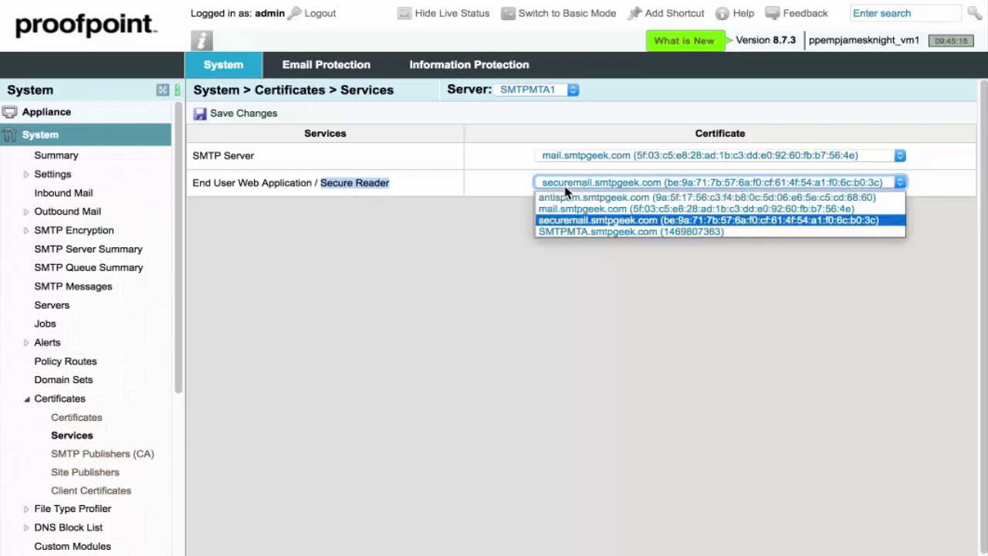
pyautogui.click(540, 223)
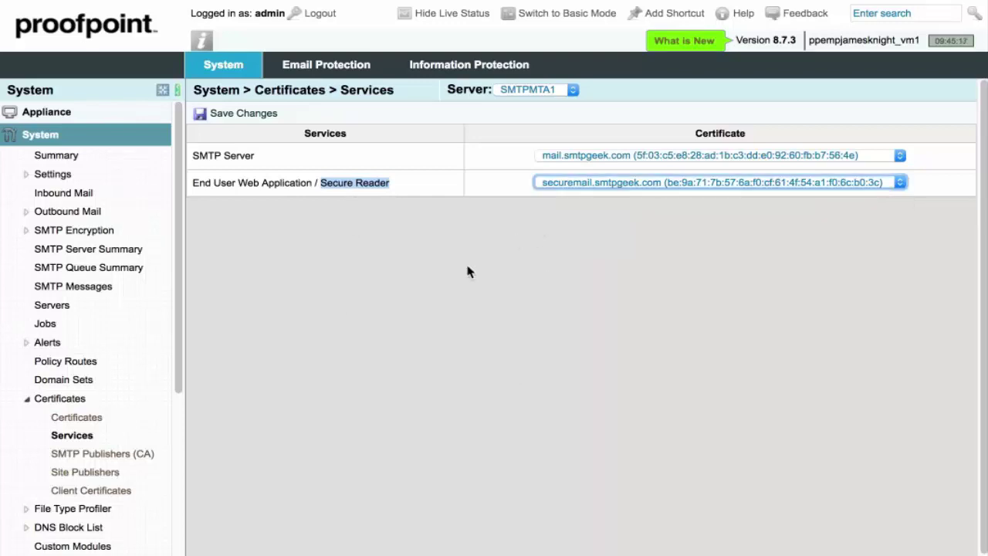
pyautogui.click(466, 264)
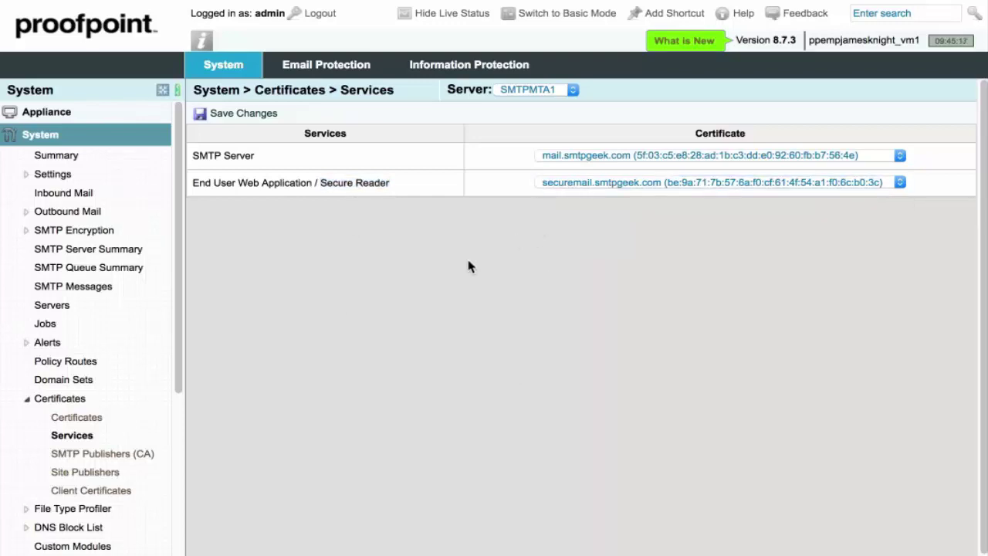
pyautogui.click(239, 116)
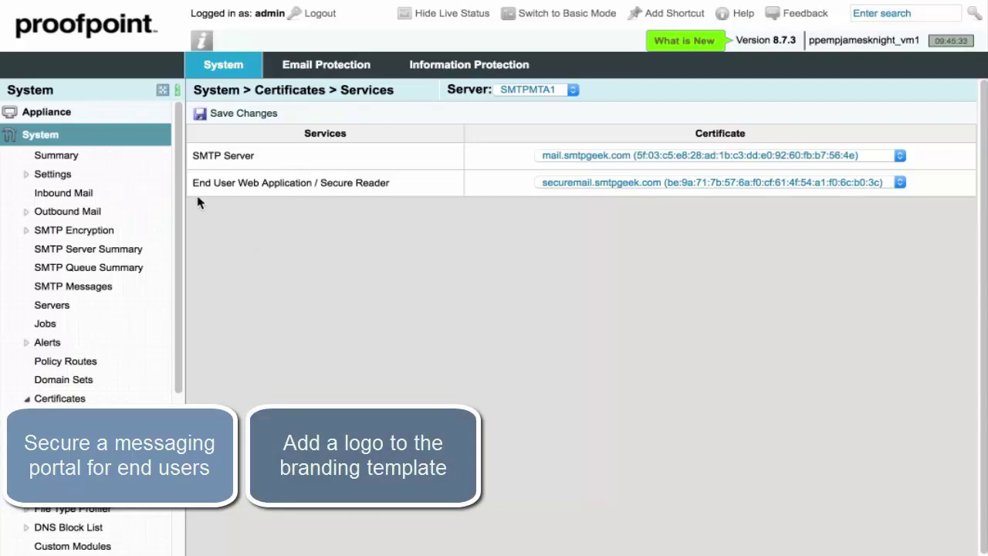
# Step: Examine the logo settings of the System_Default_Encryption_Branding template and browse for a custom logo file without choosing one
pyautogui.click(76, 142)
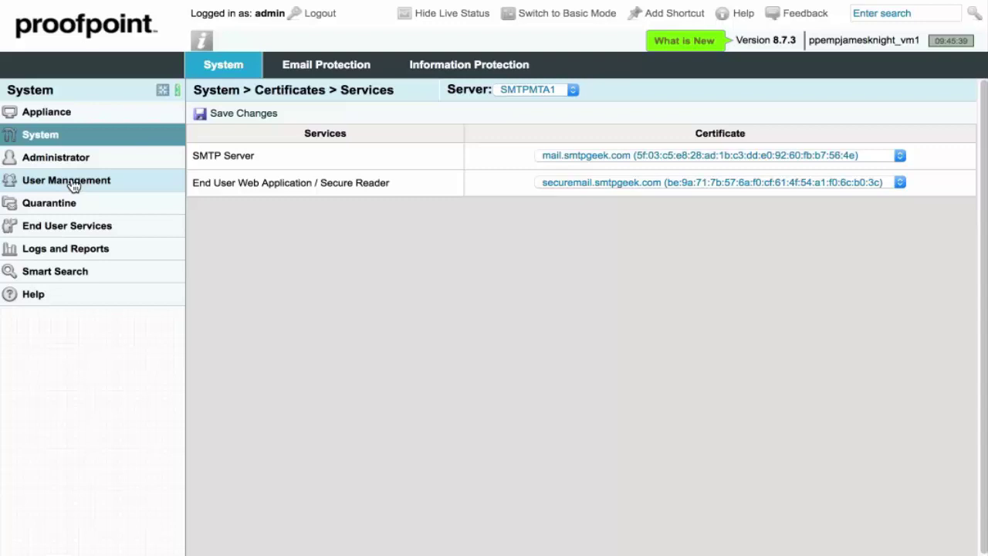
pyautogui.click(59, 228)
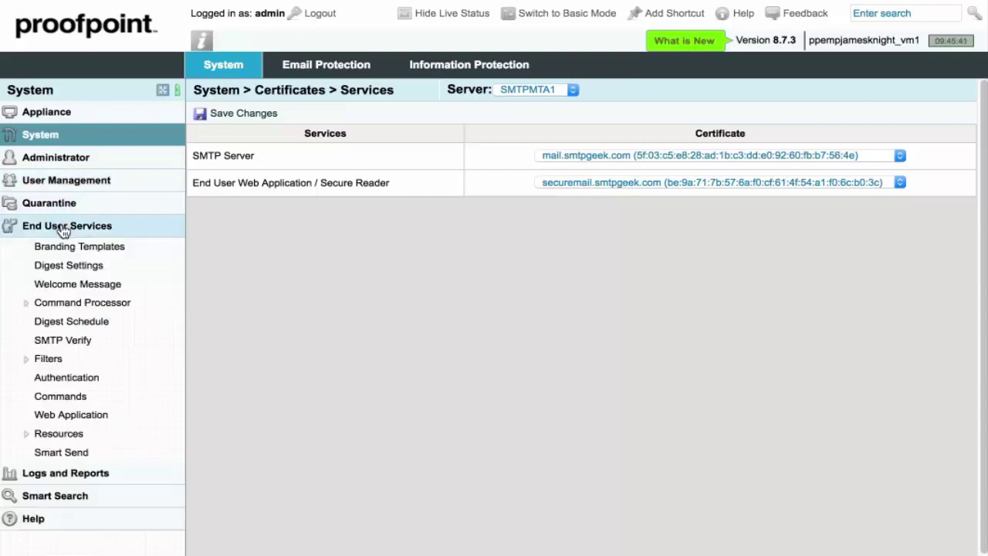
pyautogui.click(63, 251)
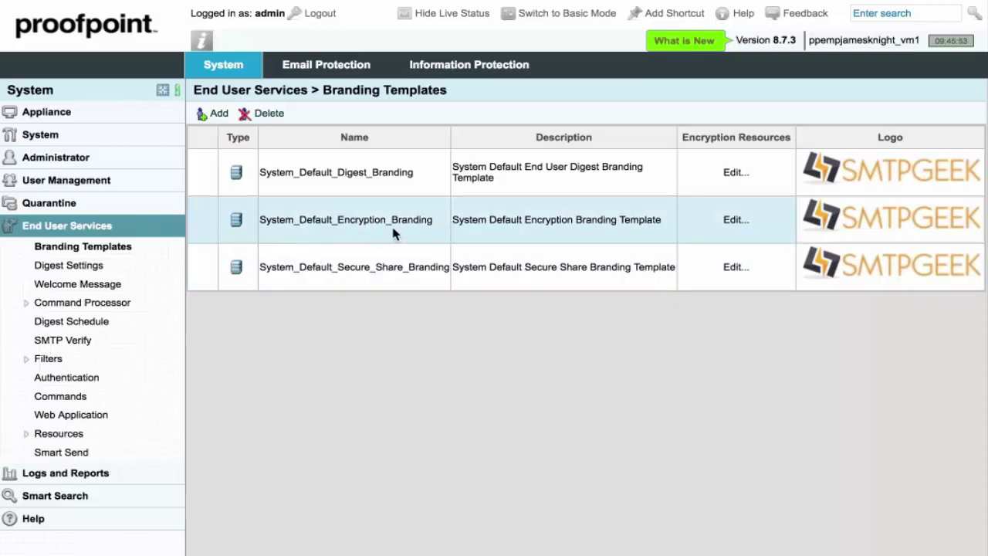
pyautogui.click(338, 223)
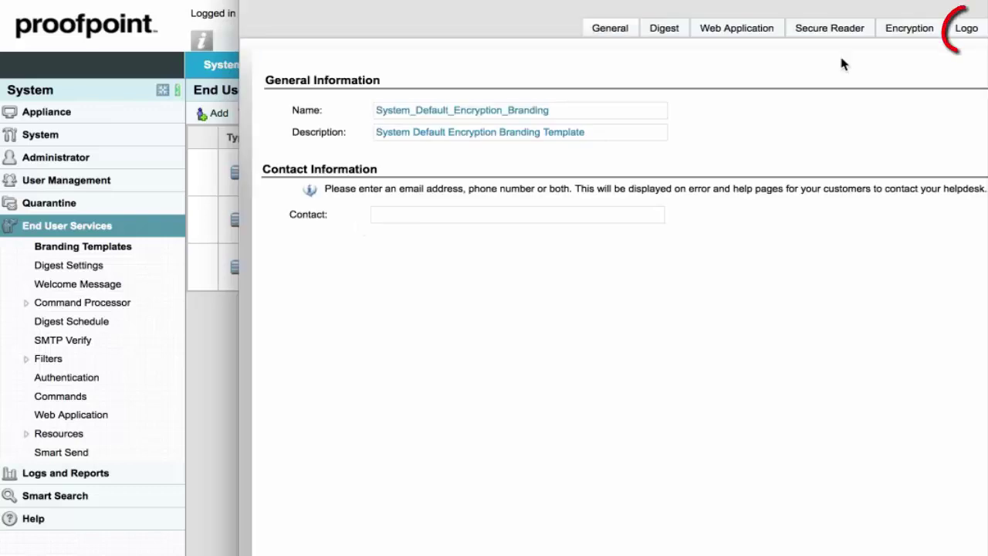
pyautogui.click(970, 33)
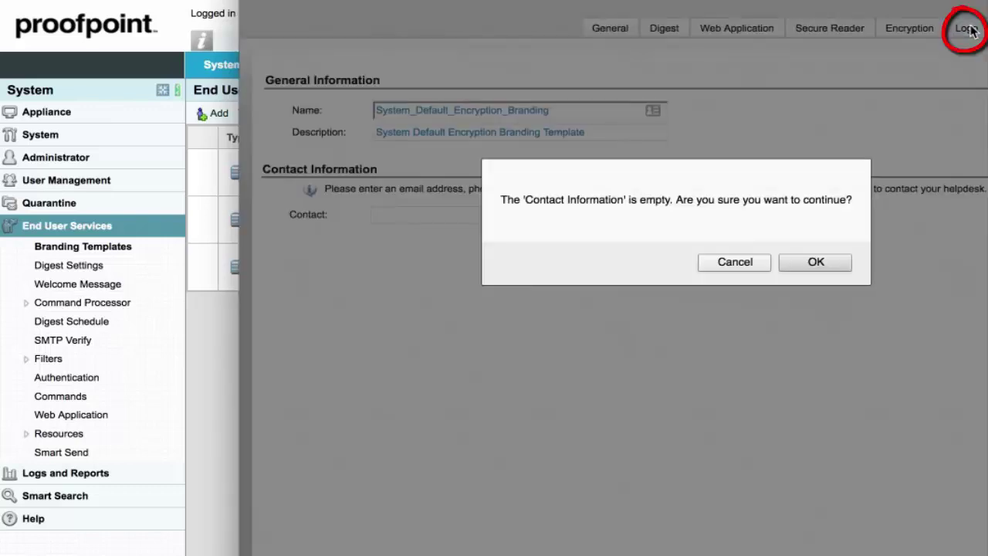
pyautogui.click(781, 270)
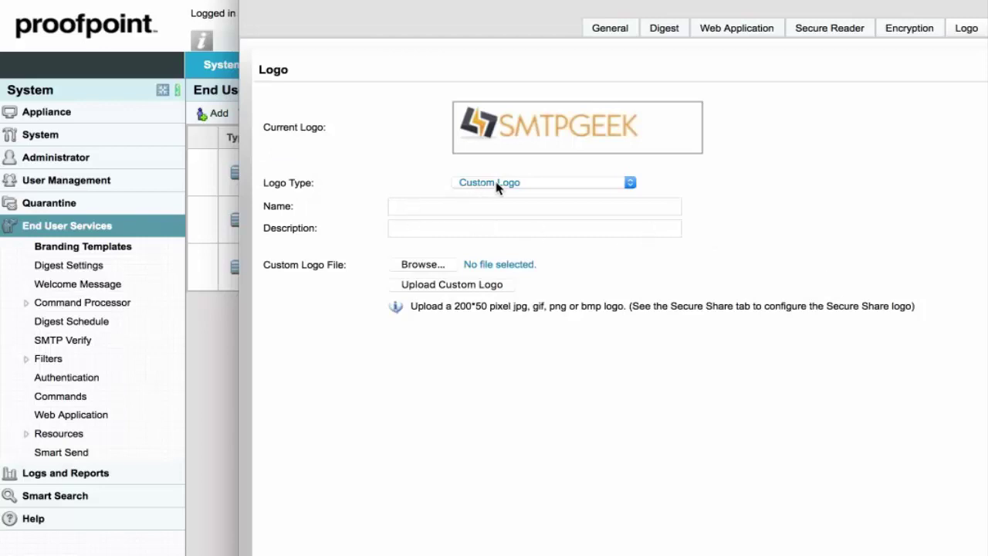
pyautogui.click(434, 267)
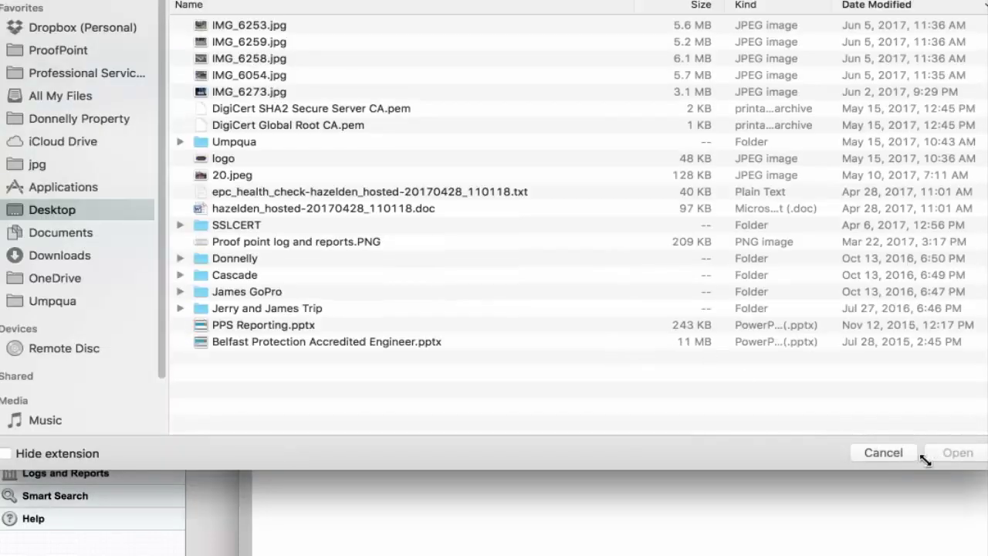
pyautogui.click(900, 455)
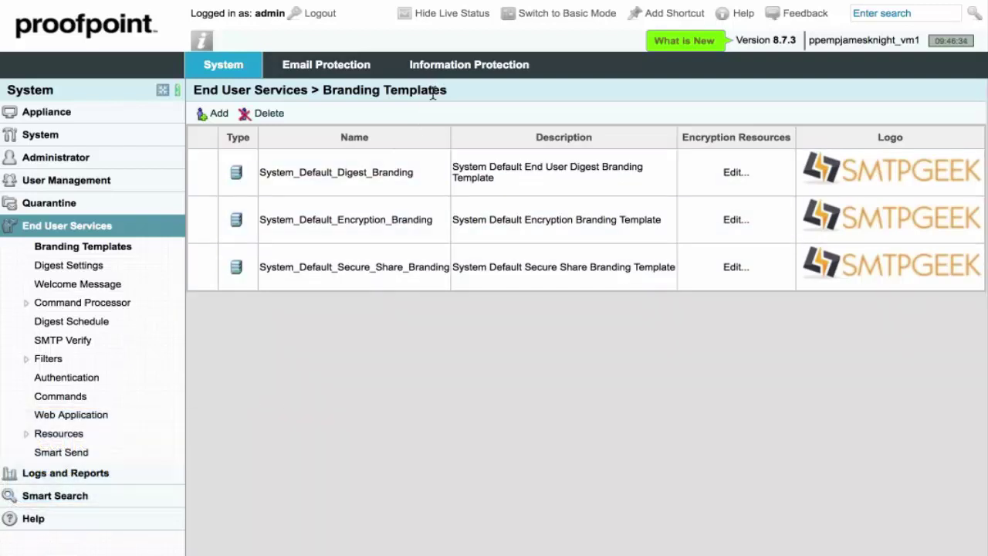
# Step: Examine the custom Secure Reader domain name and the primary encryption domain in the general encryption settings
pyautogui.click(456, 81)
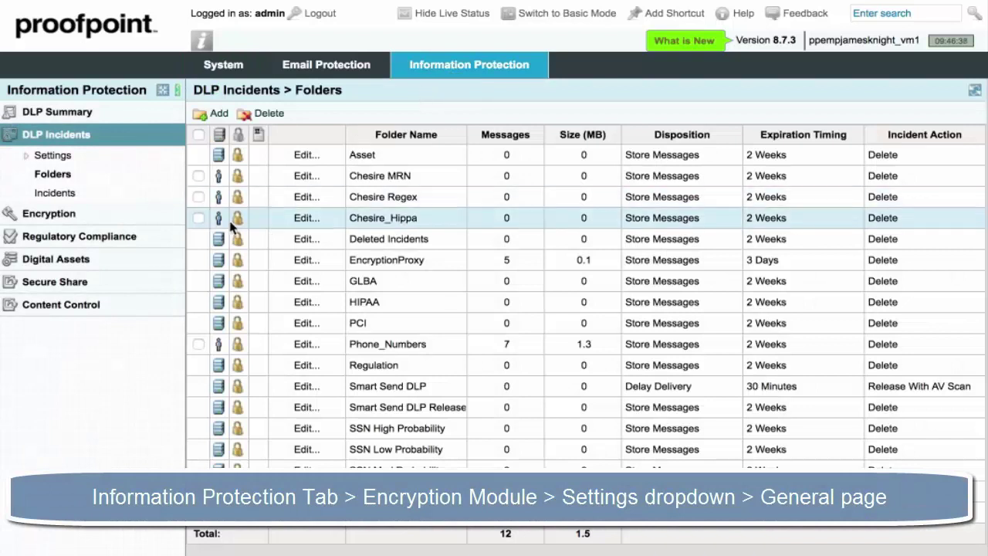
pyautogui.click(77, 216)
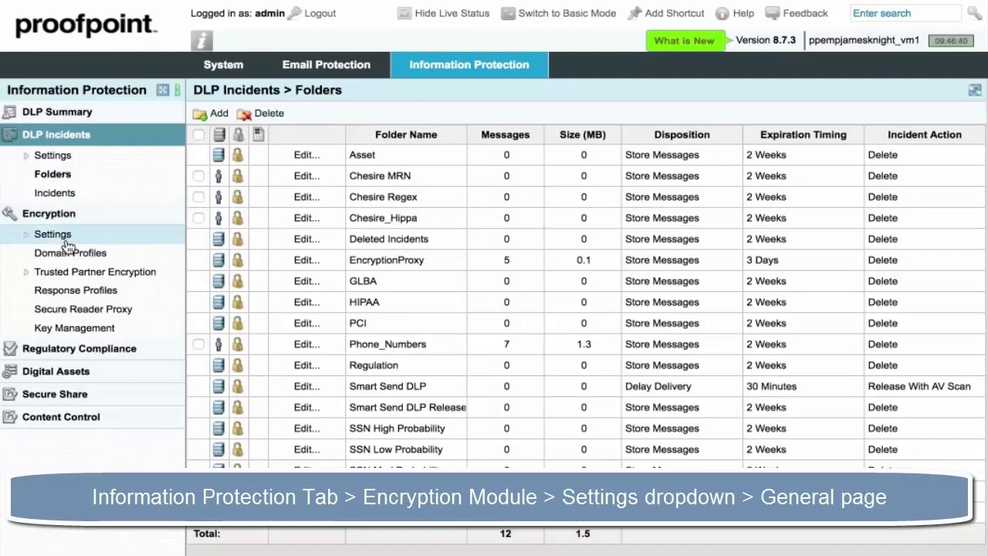
pyautogui.click(70, 236)
pyautogui.click(80, 257)
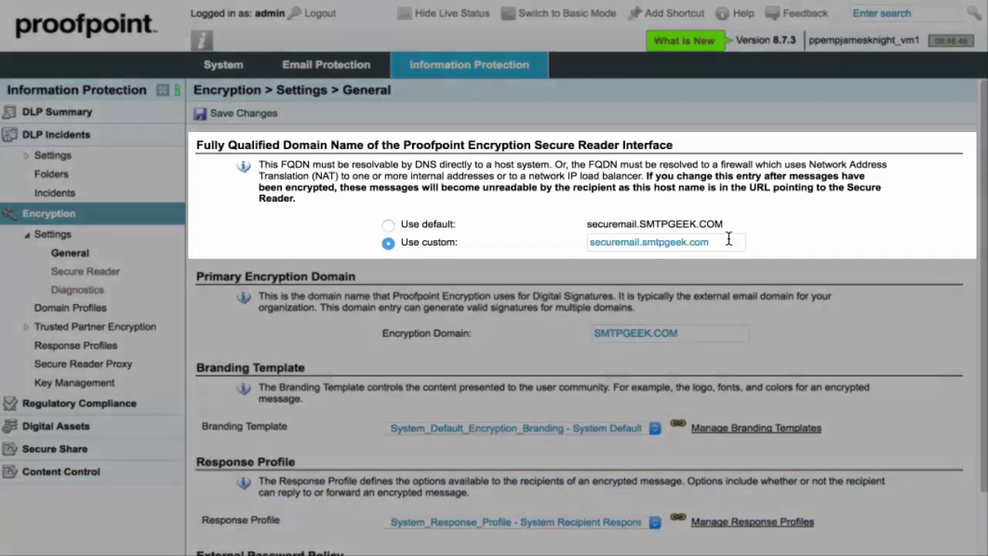
pyautogui.click(702, 243)
pyautogui.hotkey('ctrl', 'a')
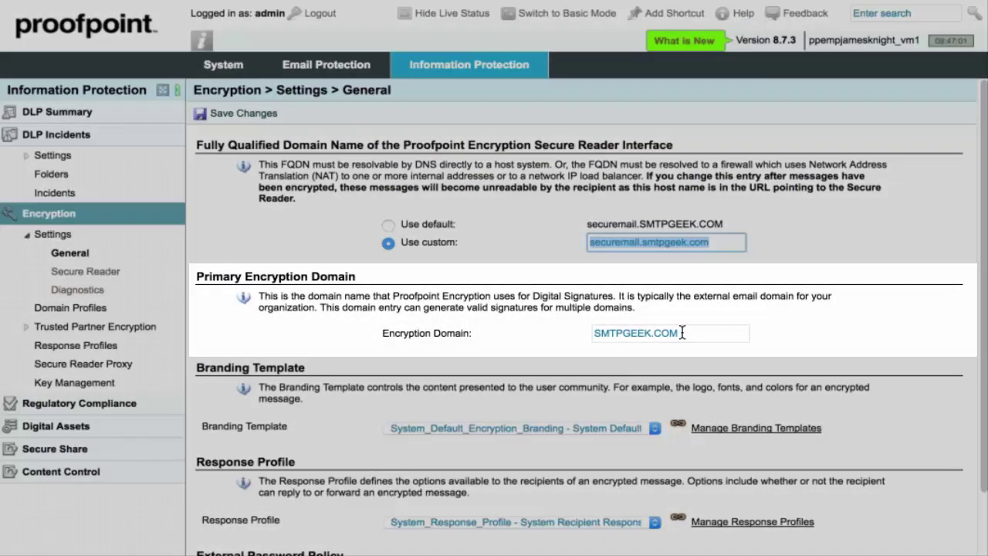
pyautogui.moveTo(687, 333); pyautogui.dragTo(599, 335)
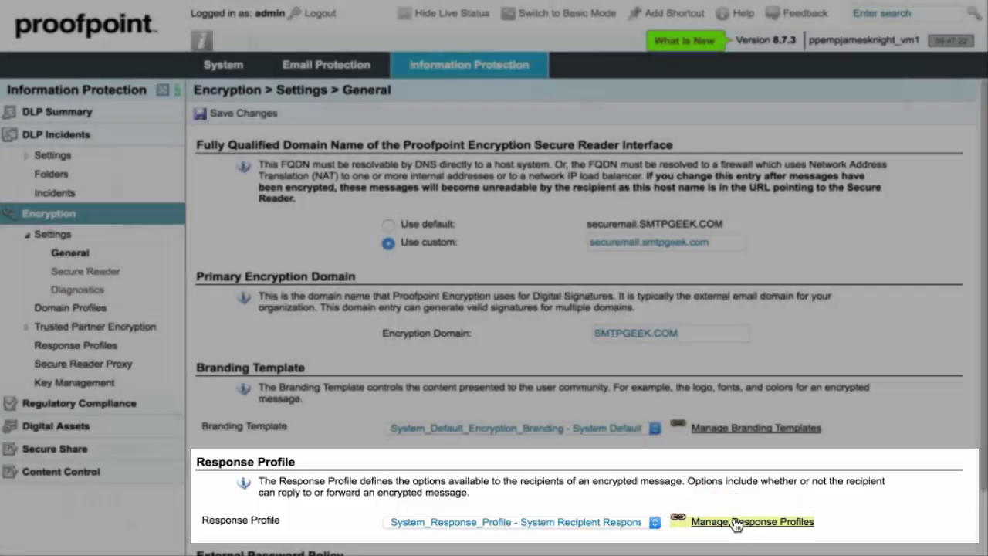
# Step: Examine the general, reply and forward options of System_Response_Profile, including the decryption key retention, and close it without saving
pyautogui.click(735, 522)
pyautogui.click(618, 163)
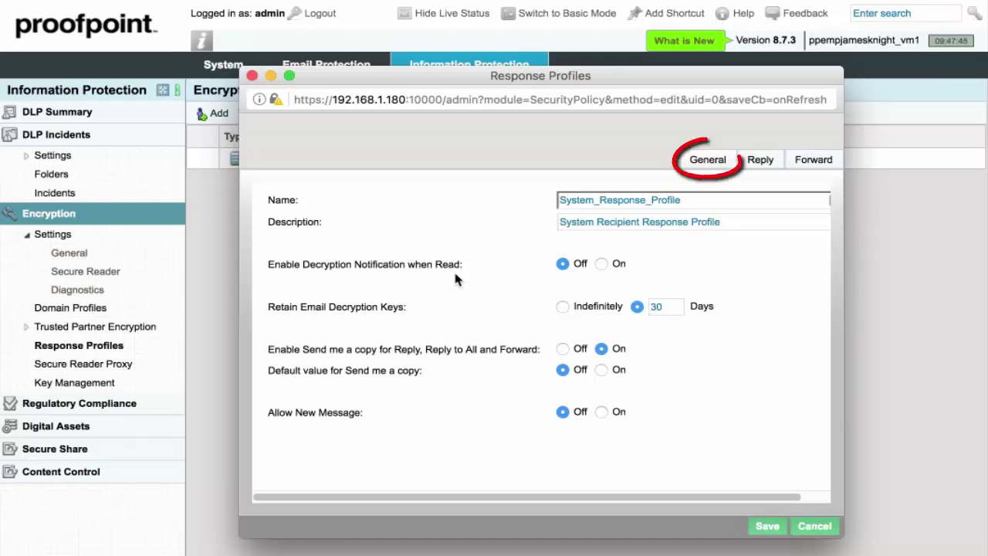
pyautogui.doubleClick(656, 306)
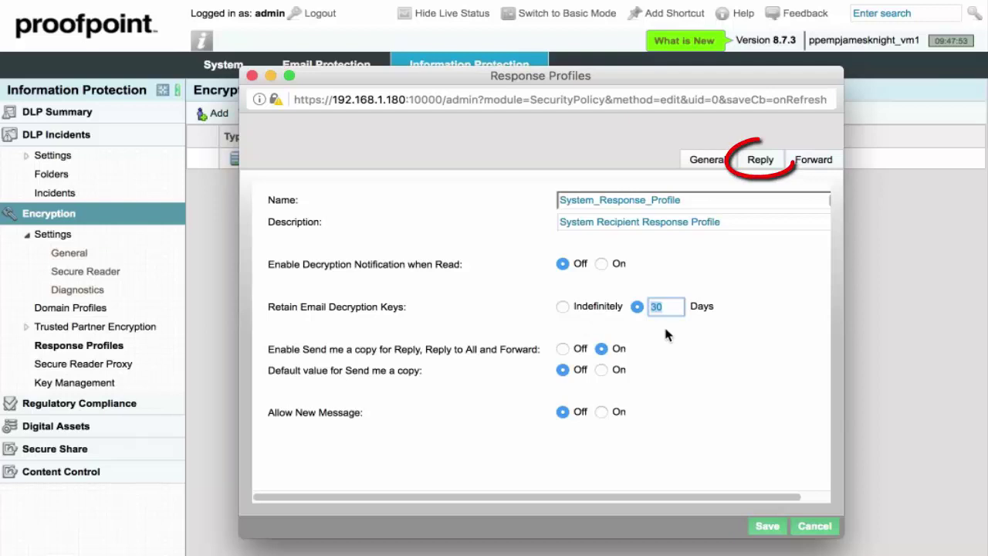
pyautogui.click(761, 164)
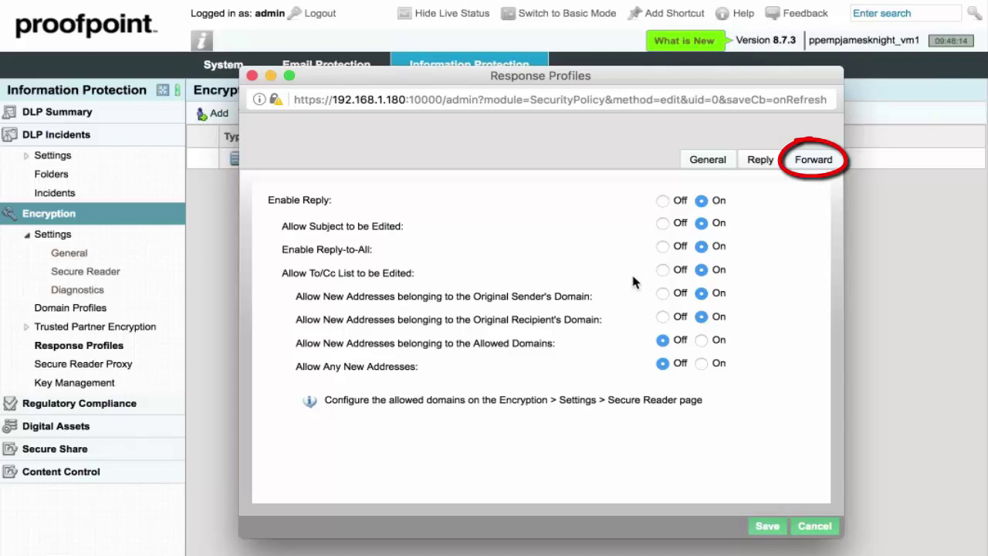
pyautogui.moveTo(482, 319); pyautogui.dragTo(596, 320)
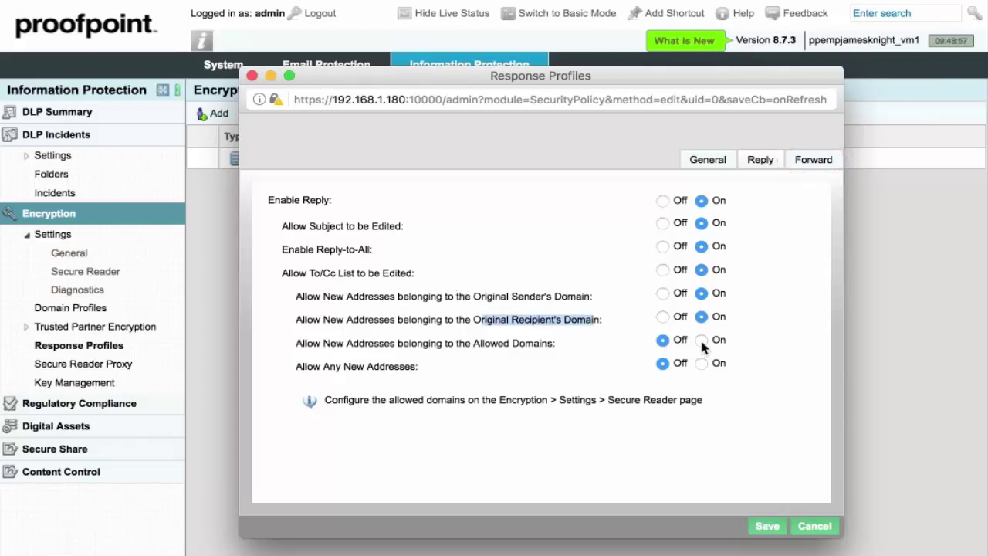
pyautogui.click(816, 159)
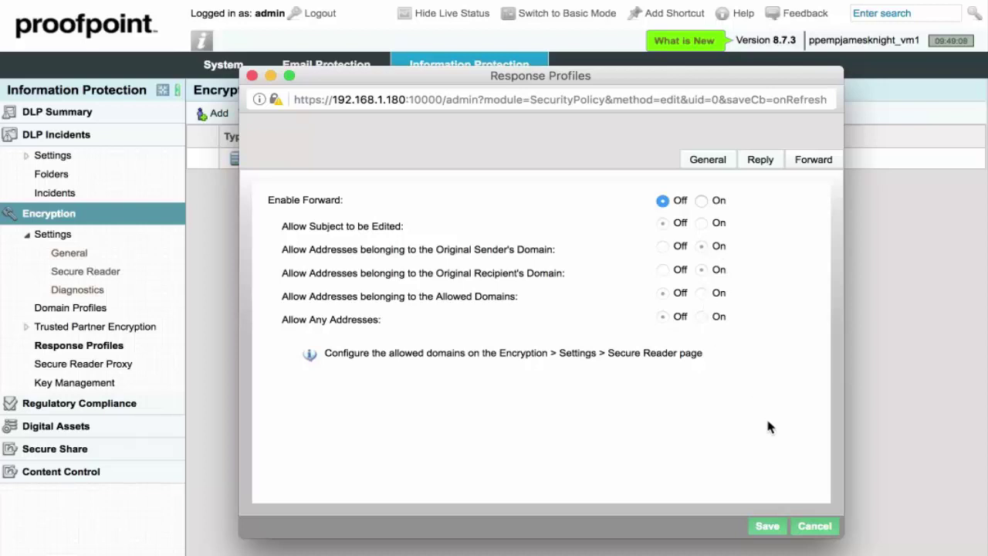
pyautogui.click(815, 527)
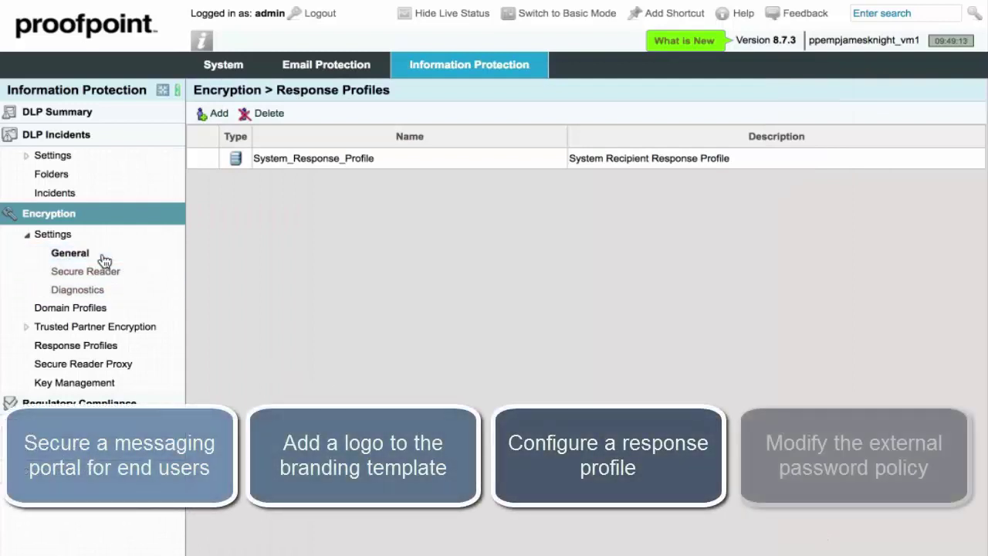
# Step: Go from the general encryption settings to the external password policies and open the Encryption_Users policy
pyautogui.click(54, 244)
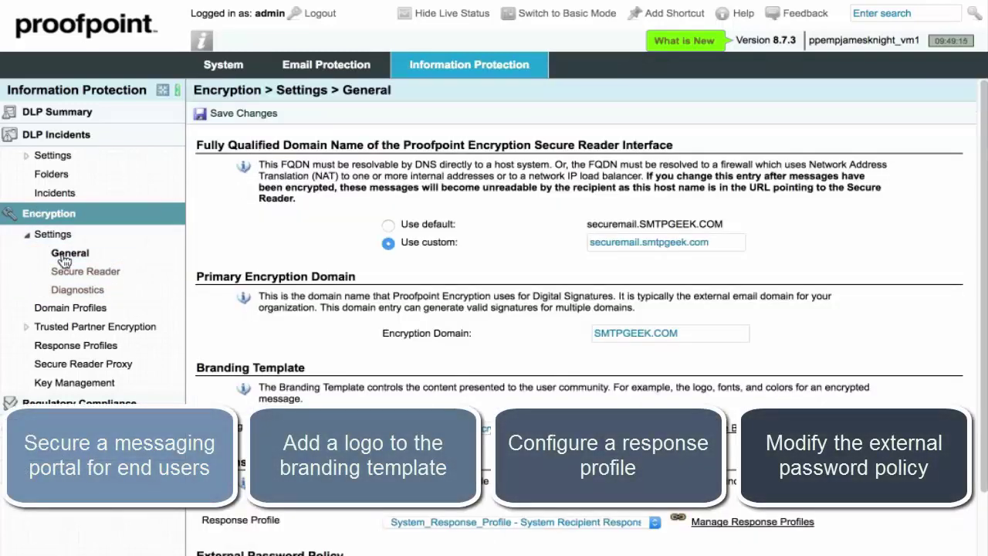
pyautogui.scroll(-2, 823, 402)
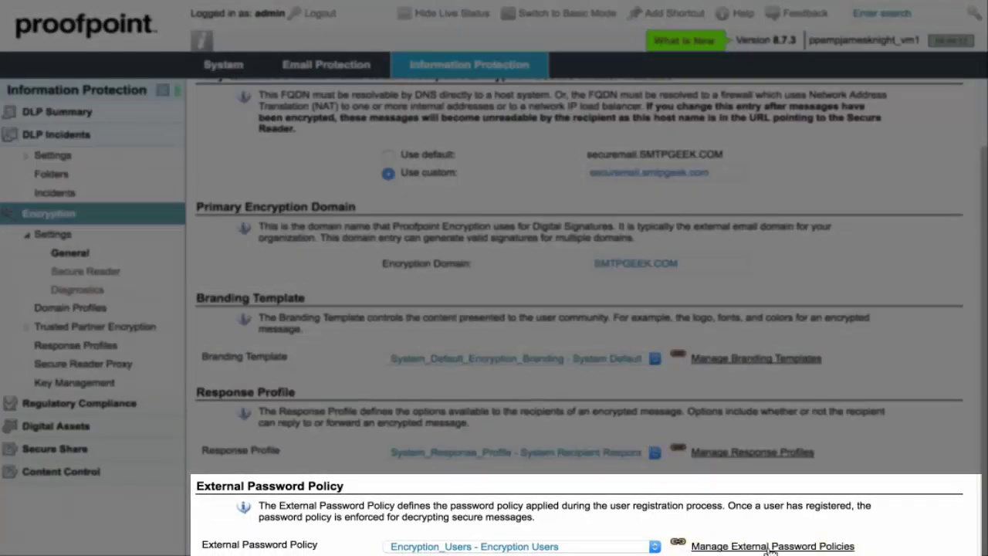
pyautogui.click(764, 546)
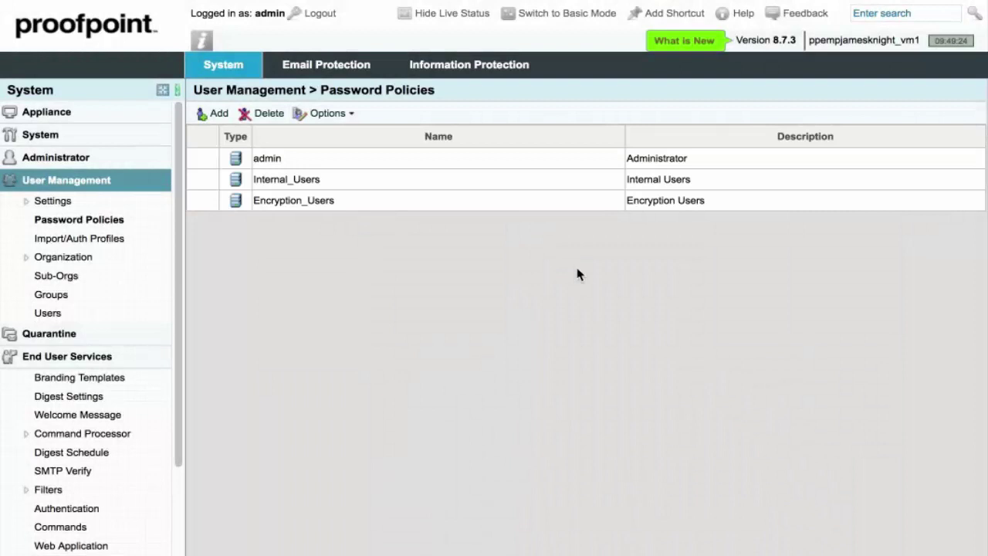
pyautogui.click(653, 202)
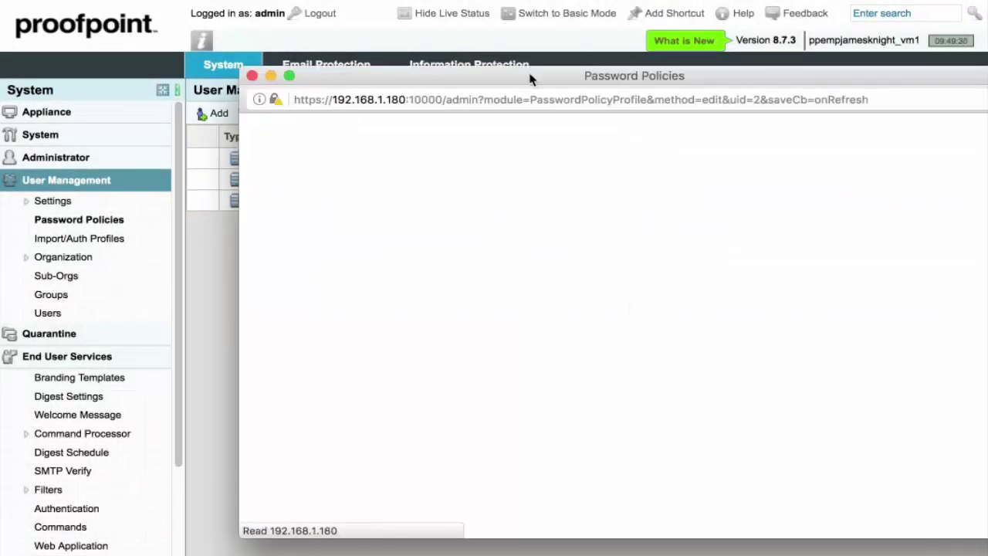
pyautogui.moveTo(529, 77); pyautogui.dragTo(437, 76)
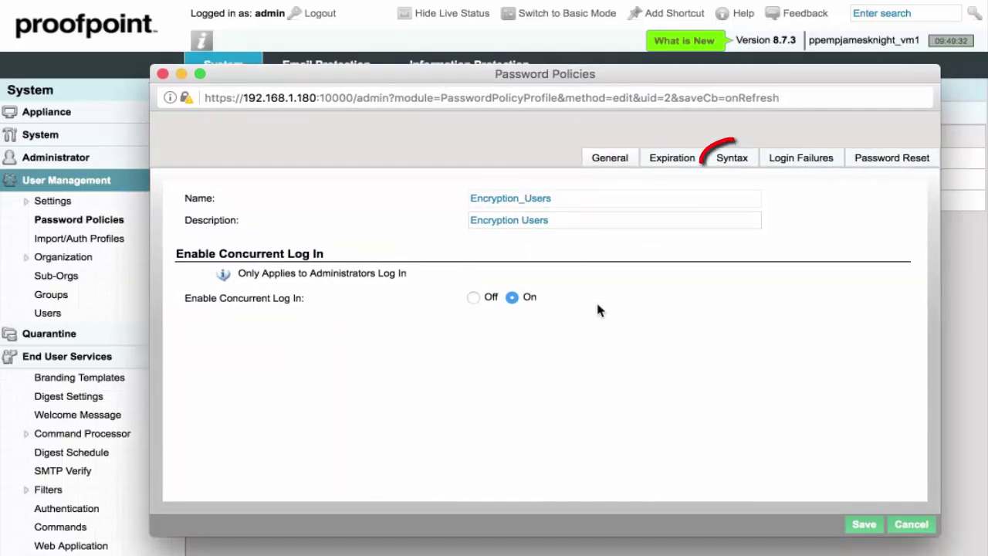
# Step: Examine the syntax rules of the Encryption_Users policy, including minimum and maximum password length and the required character types
pyautogui.click(743, 162)
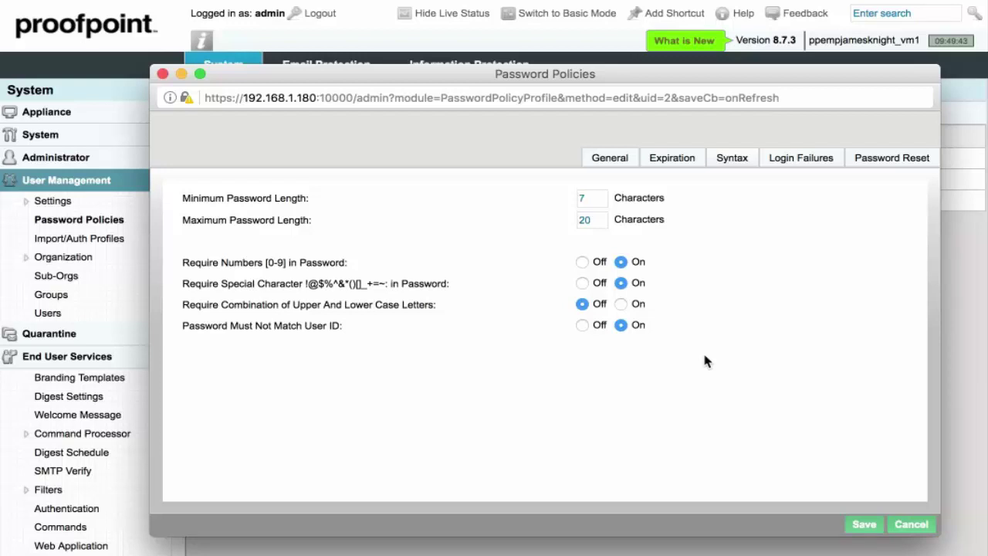
pyautogui.click(580, 196)
pyautogui.moveTo(581, 196); pyautogui.dragTo(604, 193)
pyautogui.click(595, 221)
pyautogui.click(700, 247)
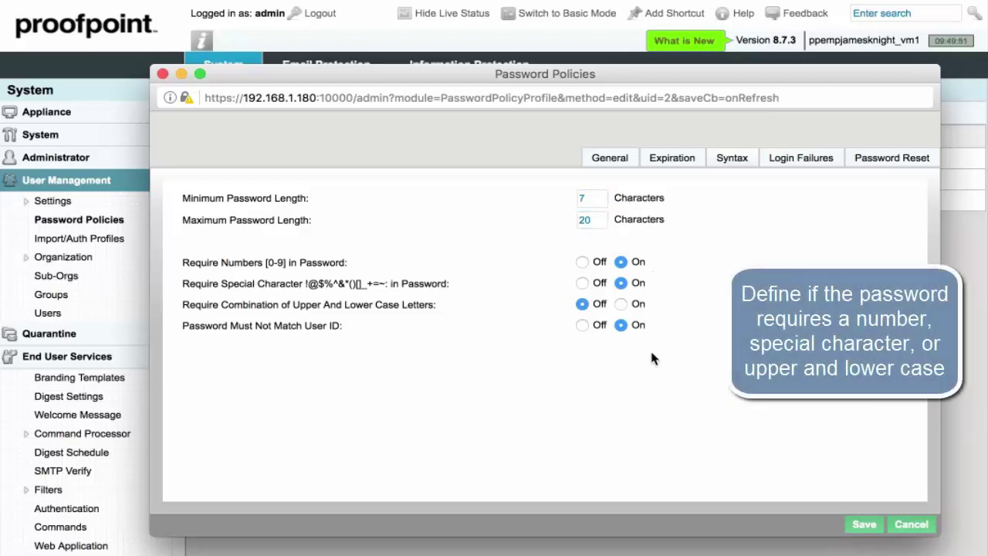
pyautogui.click(583, 202)
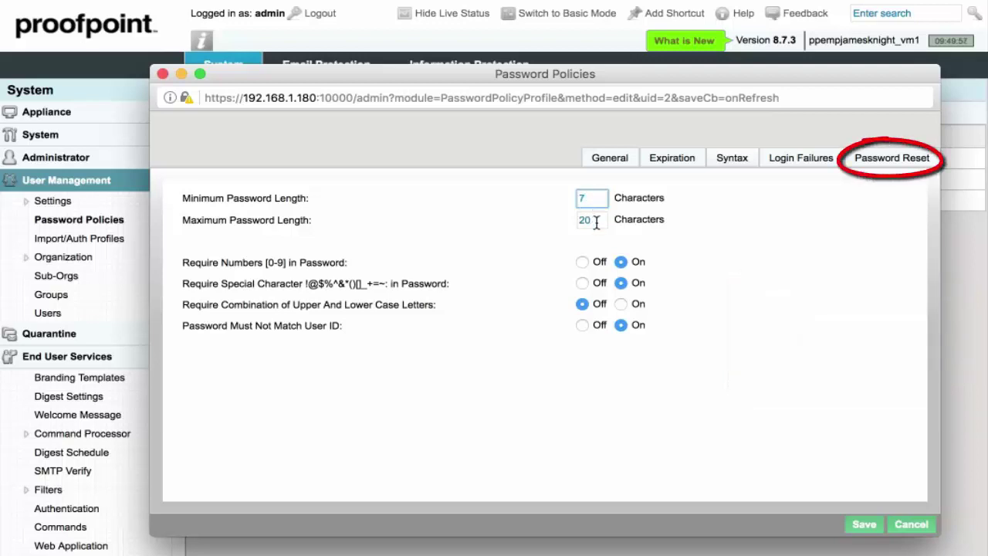
# Step: Try Reset Questions as the password reset option of the Encryption_Users policy and close the policy without saving
pyautogui.click(894, 160)
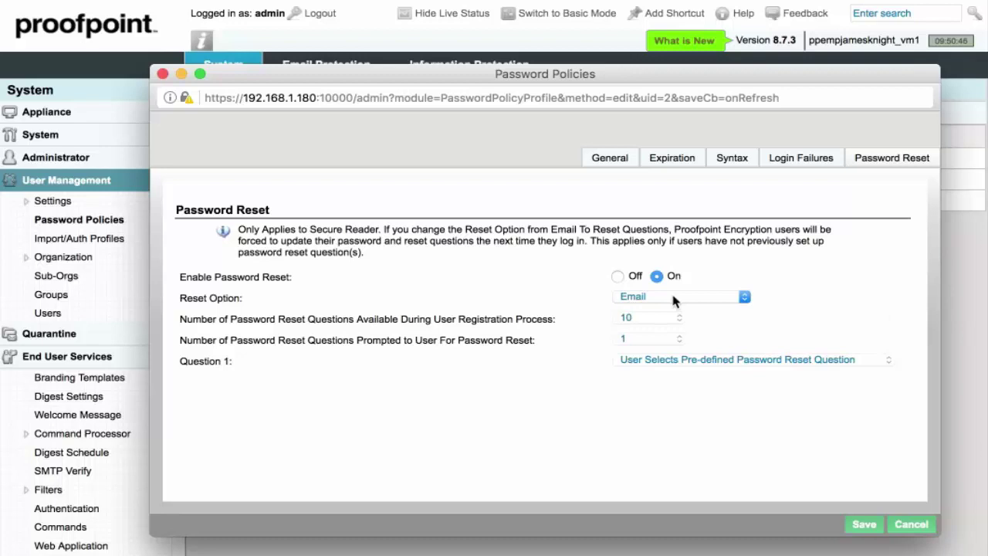
pyautogui.click(673, 297)
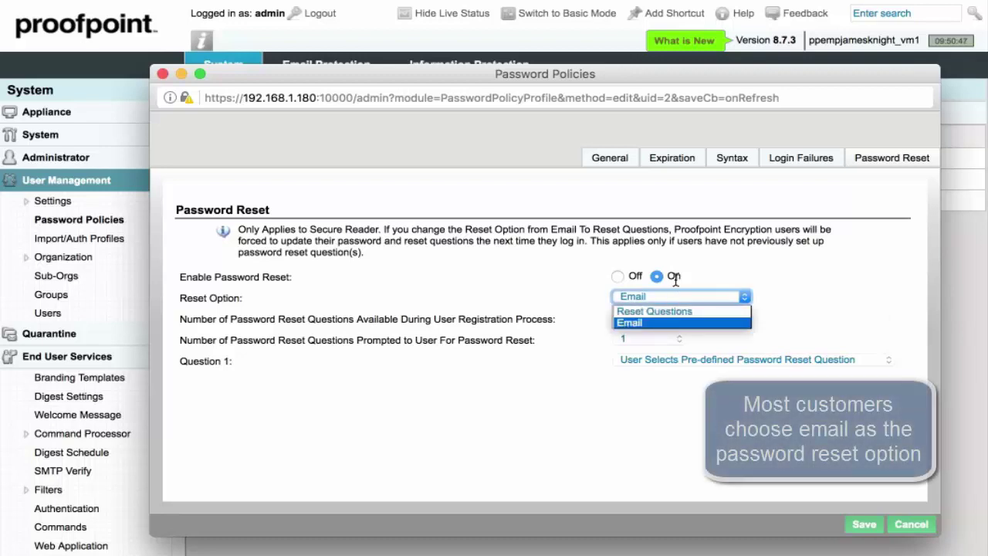
pyautogui.click(689, 312)
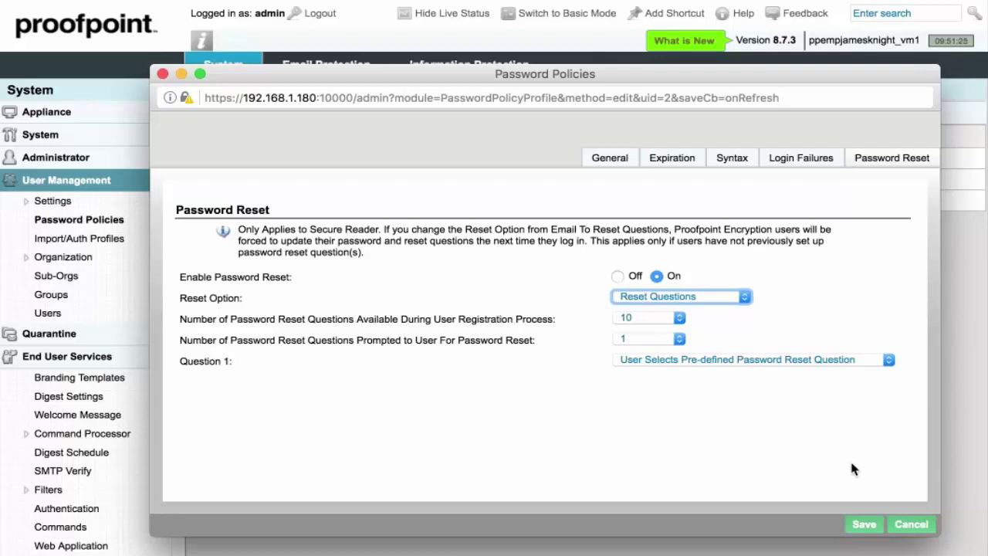
pyautogui.click(909, 526)
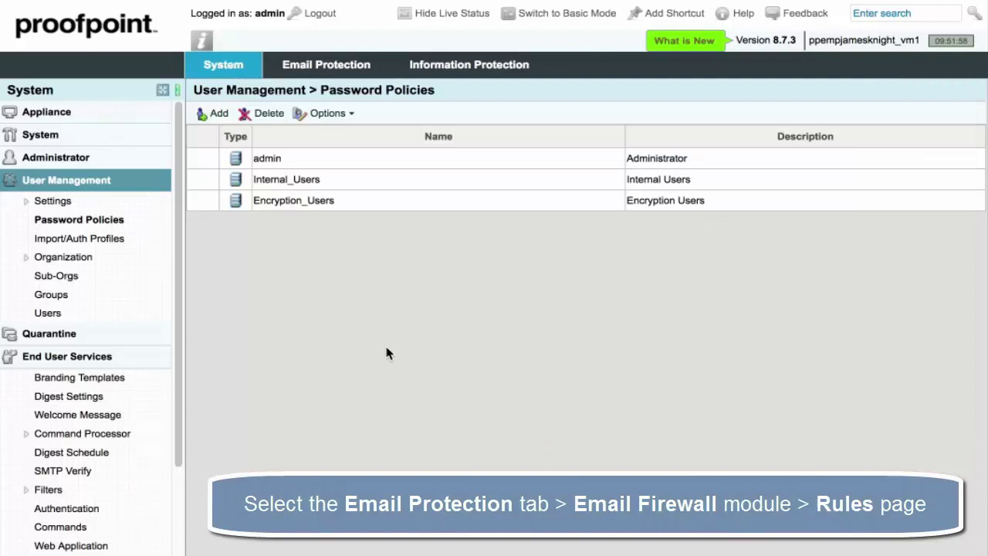
# Step: Open the subjectline_encrypt rule in the Email Firewall rules and examine the subject-line conditions that trigger encryption
pyautogui.click(327, 67)
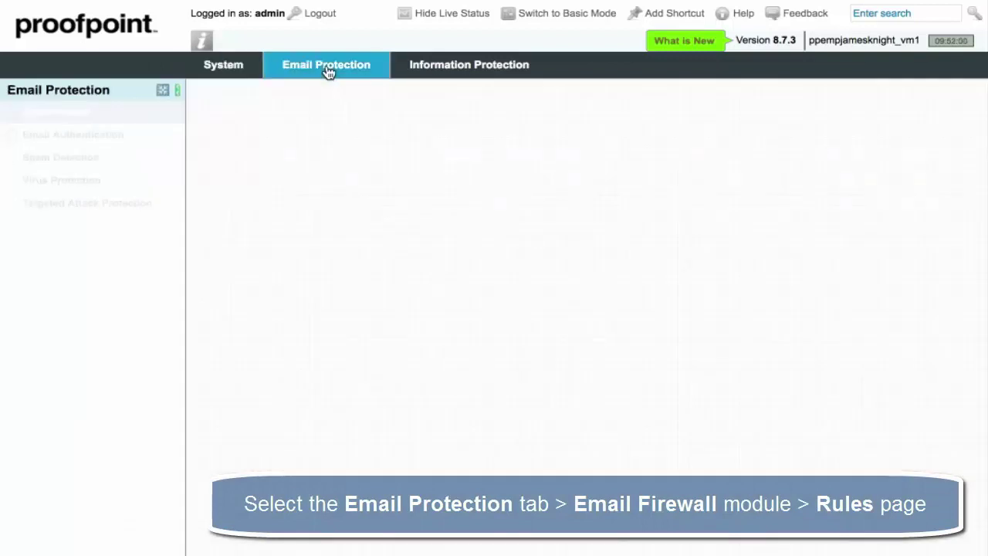
pyautogui.click(78, 114)
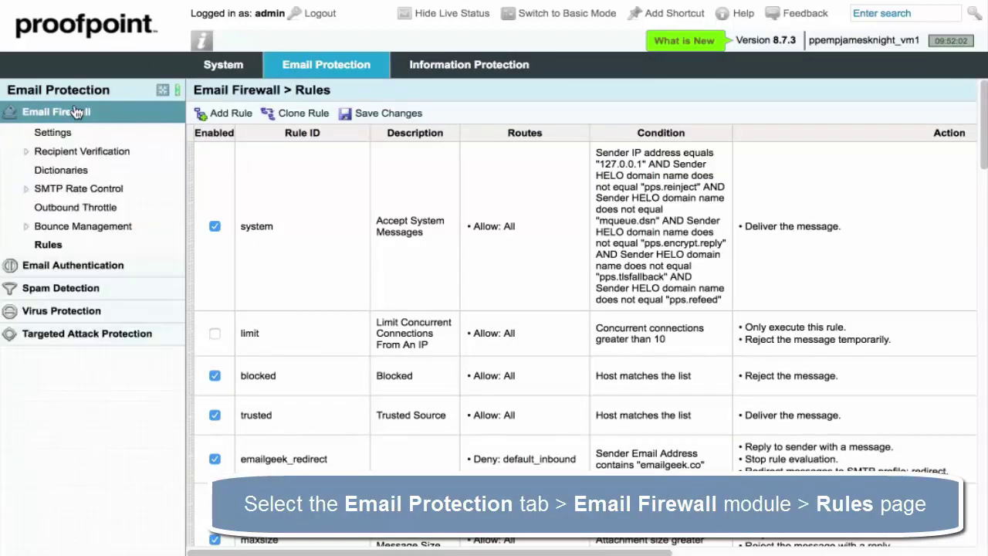
pyautogui.click(48, 245)
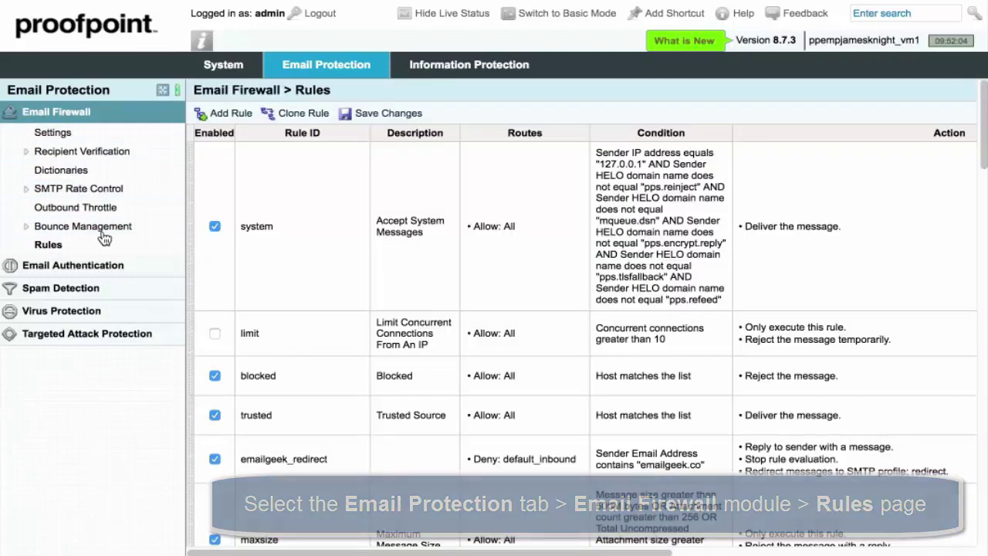
pyautogui.scroll(-1, 390, 386)
pyautogui.scroll(-9, 381, 413)
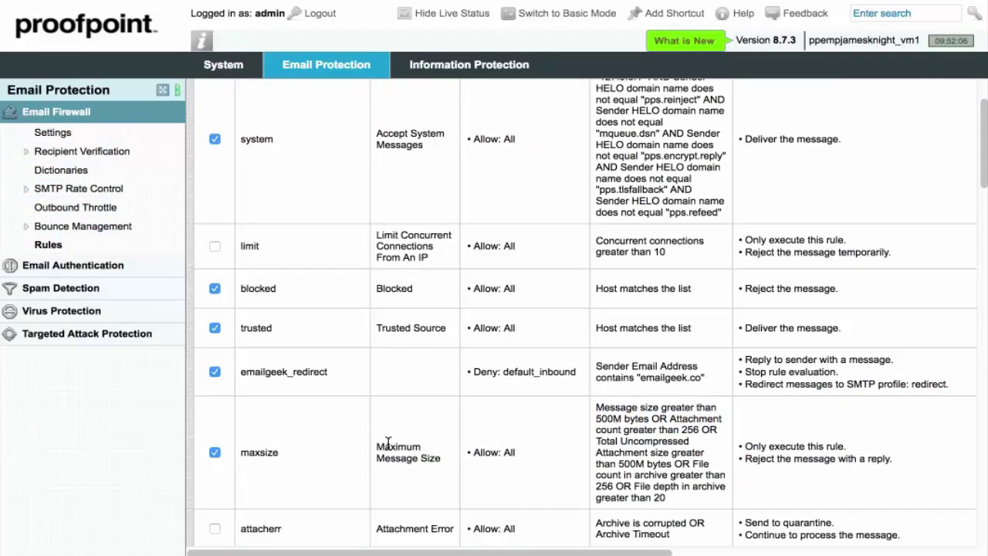
pyautogui.scroll(-13, 390, 452)
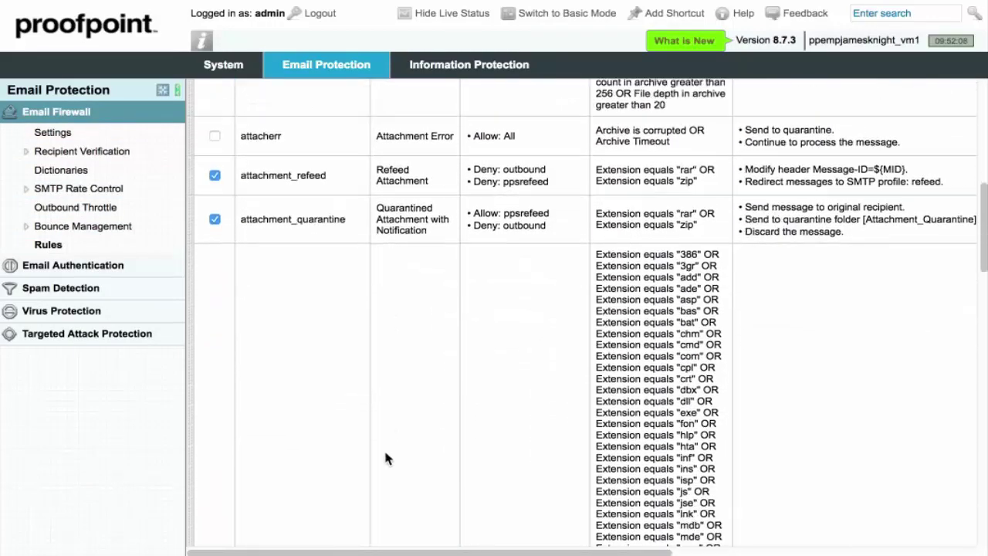
pyautogui.scroll(-7, 388, 453)
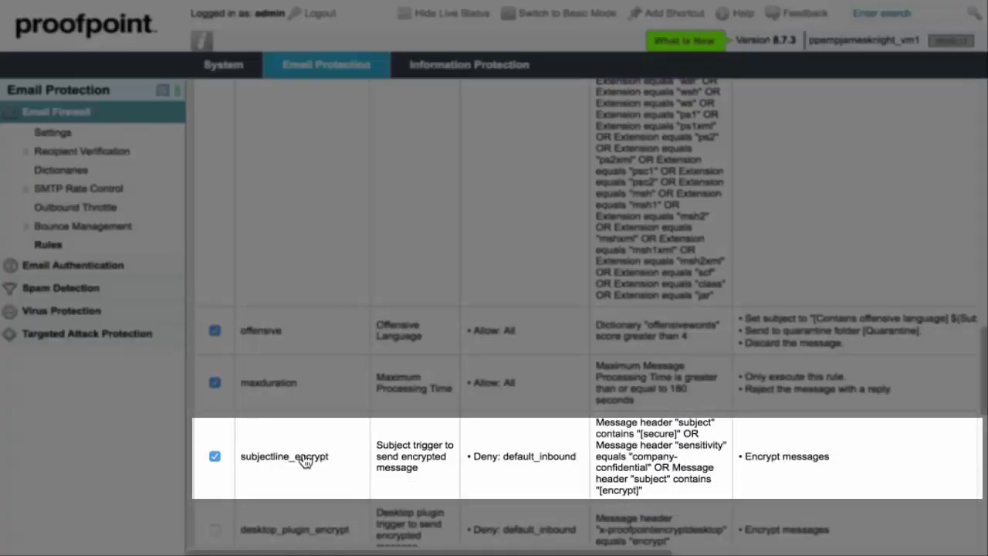
pyautogui.click(302, 457)
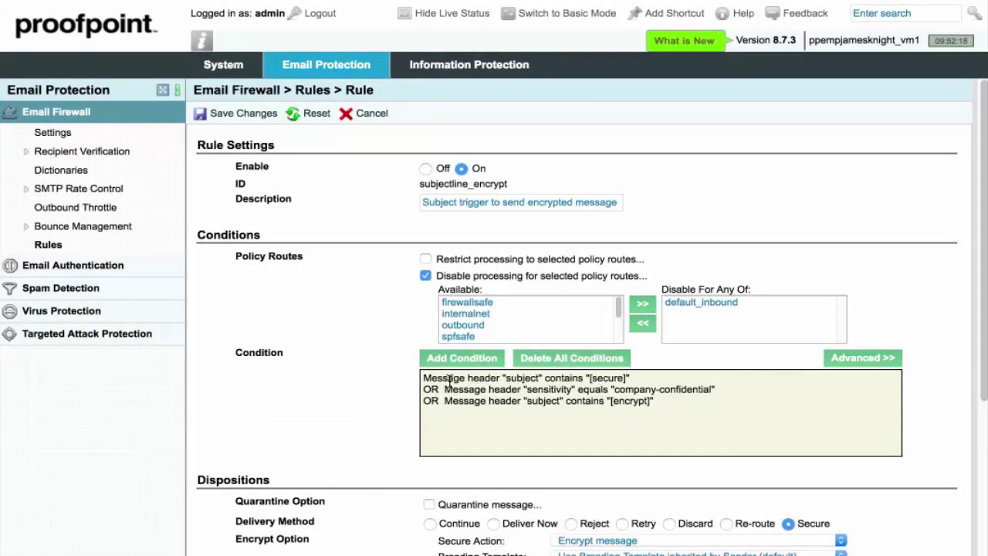
pyautogui.moveTo(450, 380); pyautogui.dragTo(631, 378)
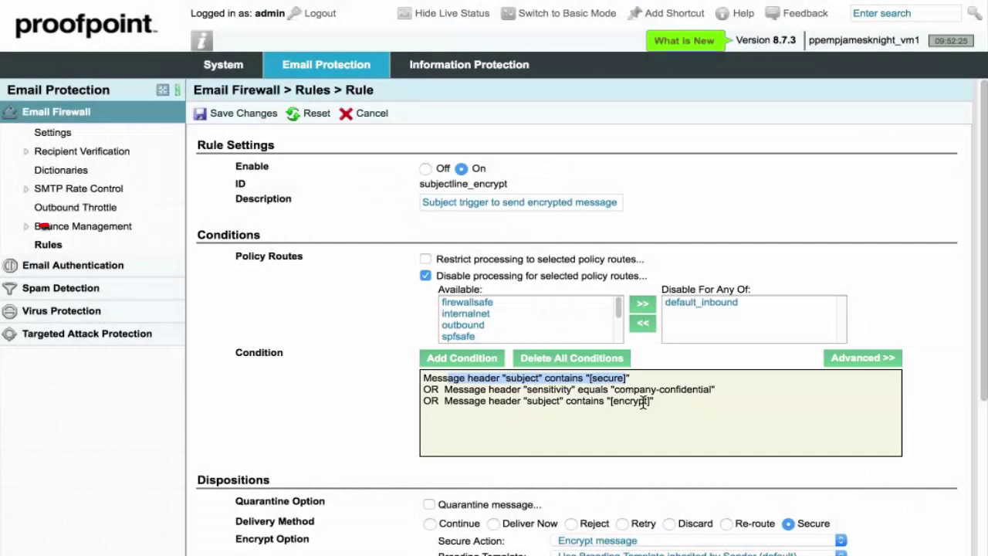
pyautogui.moveTo(653, 400); pyautogui.dragTo(607, 401)
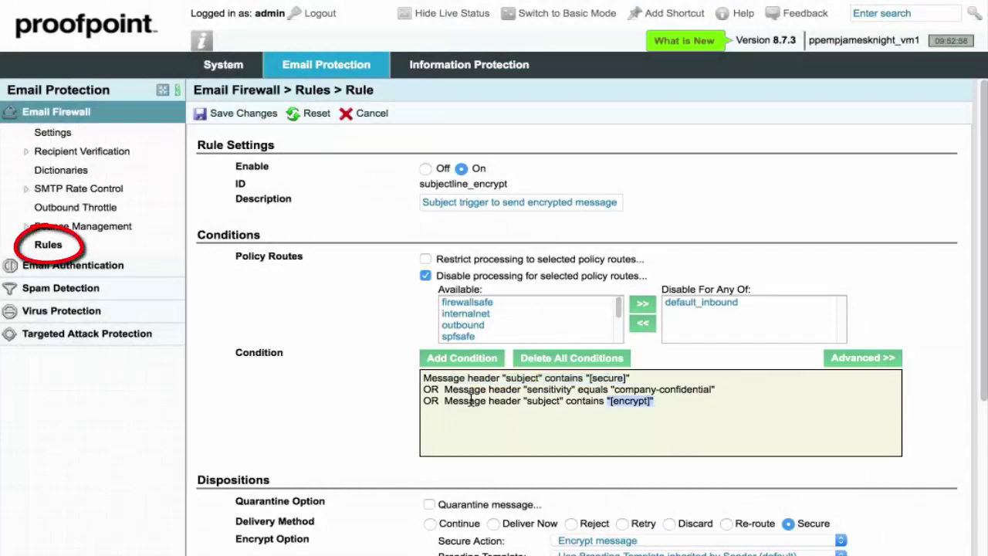
# Step: Return to the Email Firewall rules list and locate the encryption rules that follow subjectline_encrypt
pyautogui.click(49, 247)
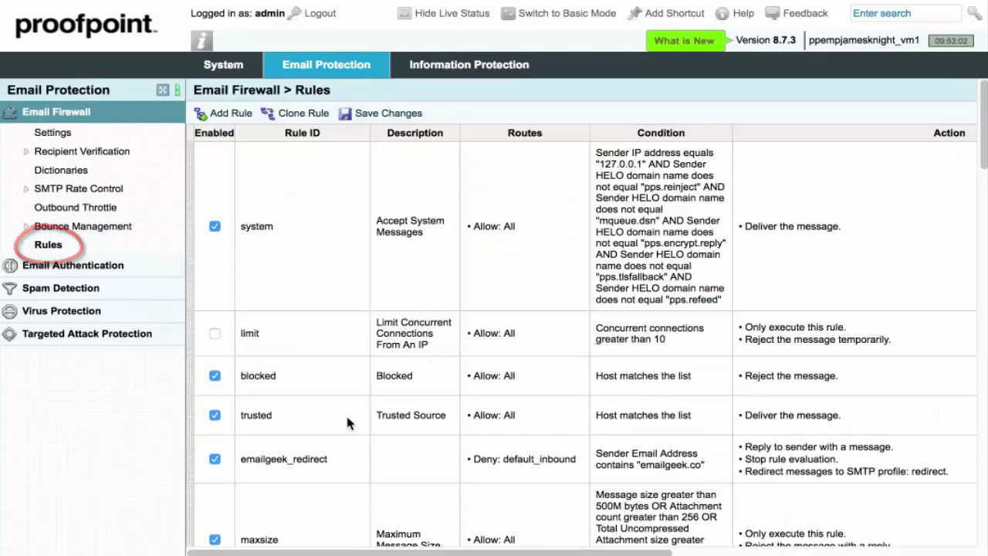
pyautogui.scroll(-3, 362, 417)
pyautogui.scroll(-14, 351, 420)
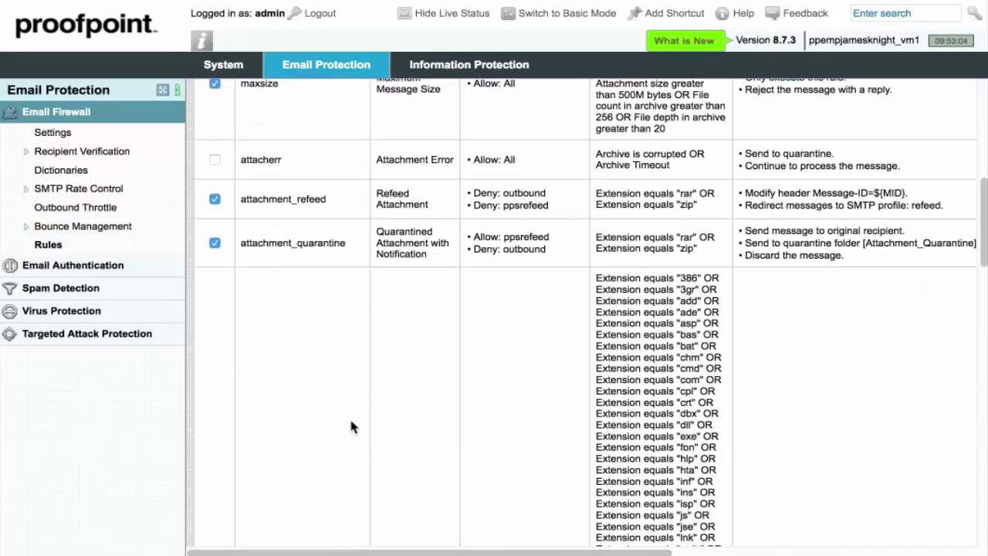
pyautogui.scroll(-15, 347, 420)
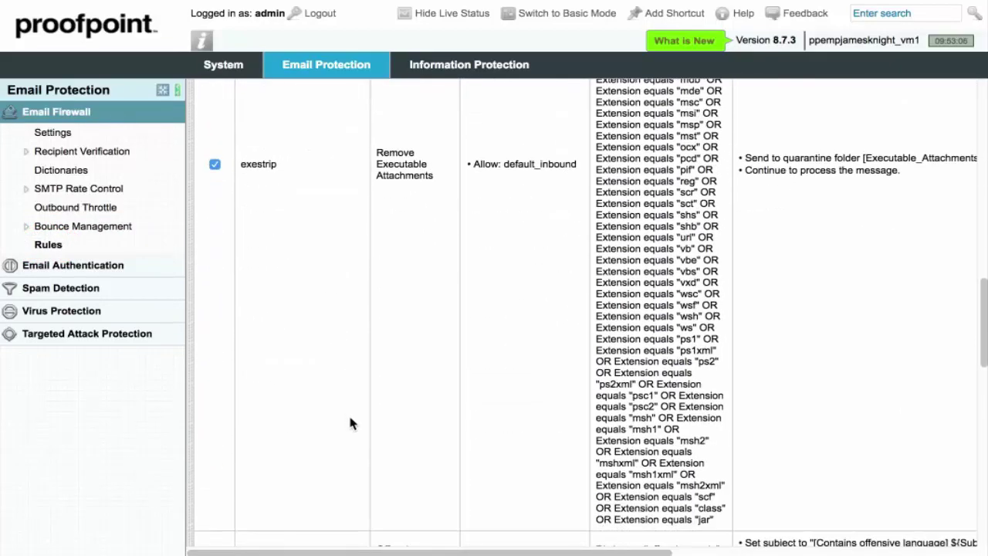
pyautogui.scroll(-1, 350, 421)
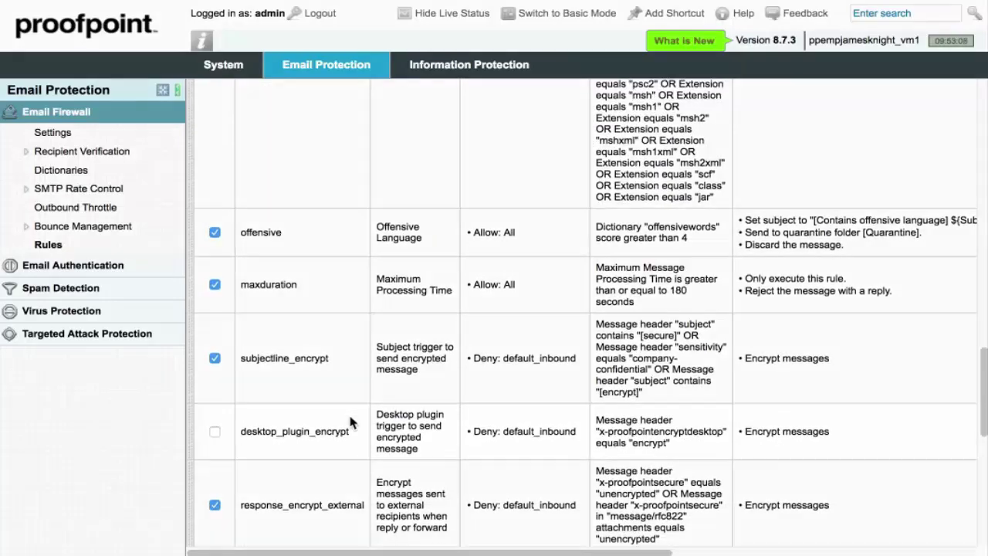